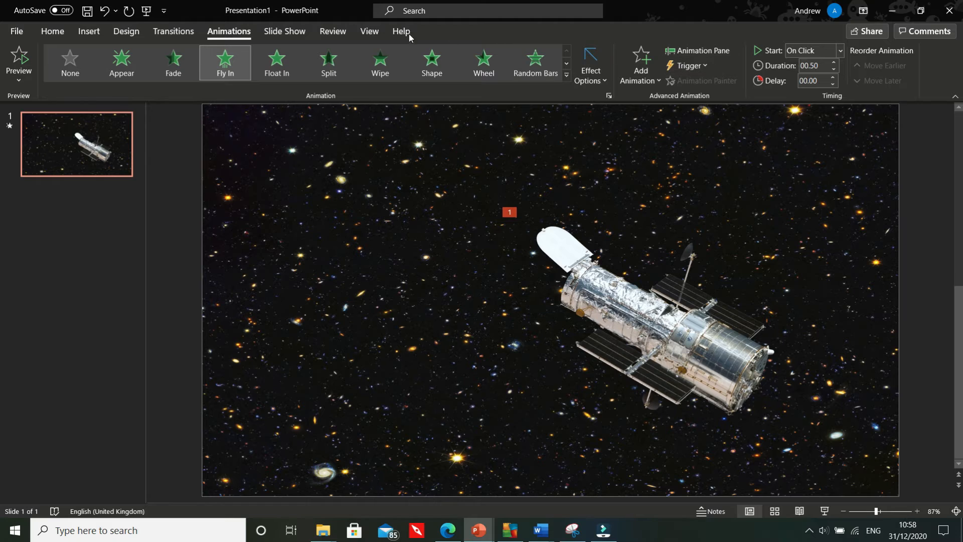
Show the Animation Pane and insert WordArt in the orange outlined style from the first row, reading "Under 1%".
{"action": "left_click", "coordinate": [684, 52]}
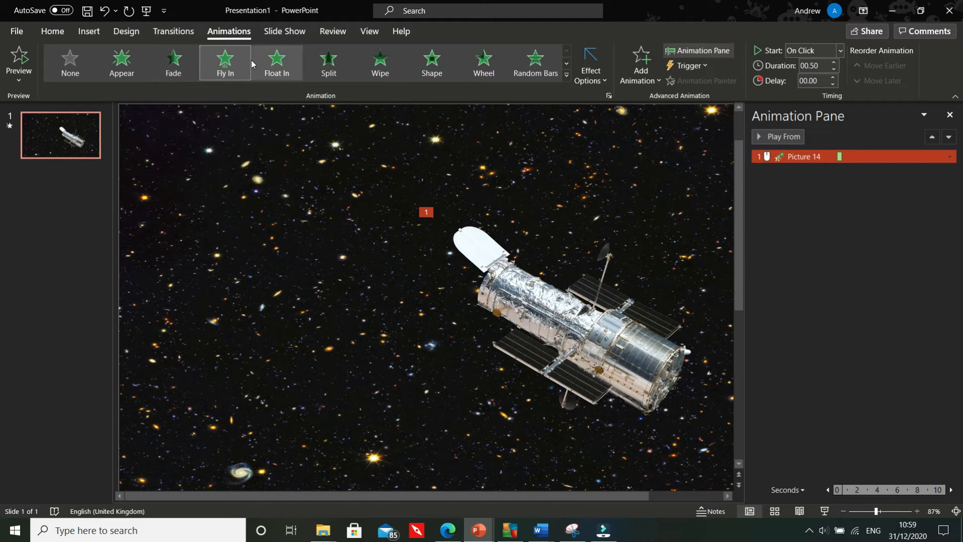
{"action": "left_click", "coordinate": [84, 32]}
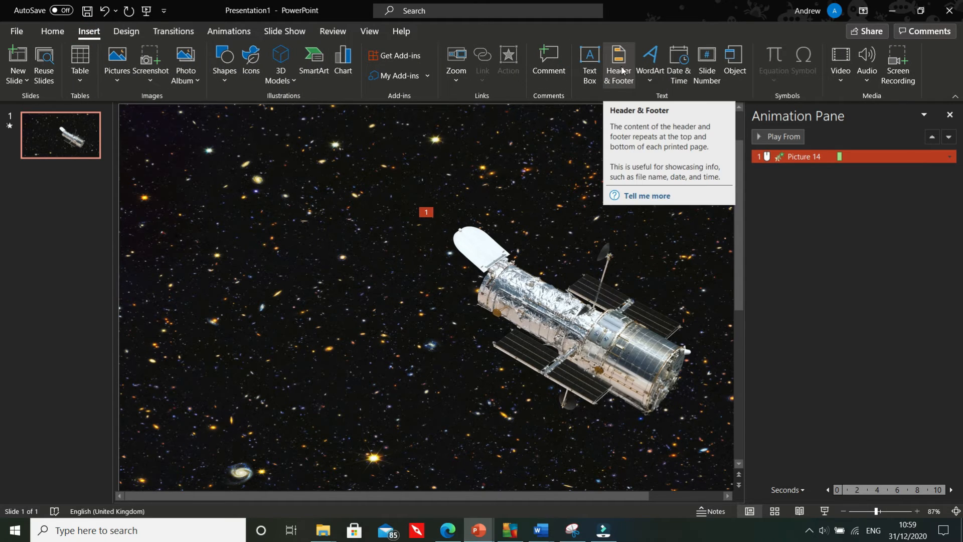
{"action": "left_click", "coordinate": [654, 62]}
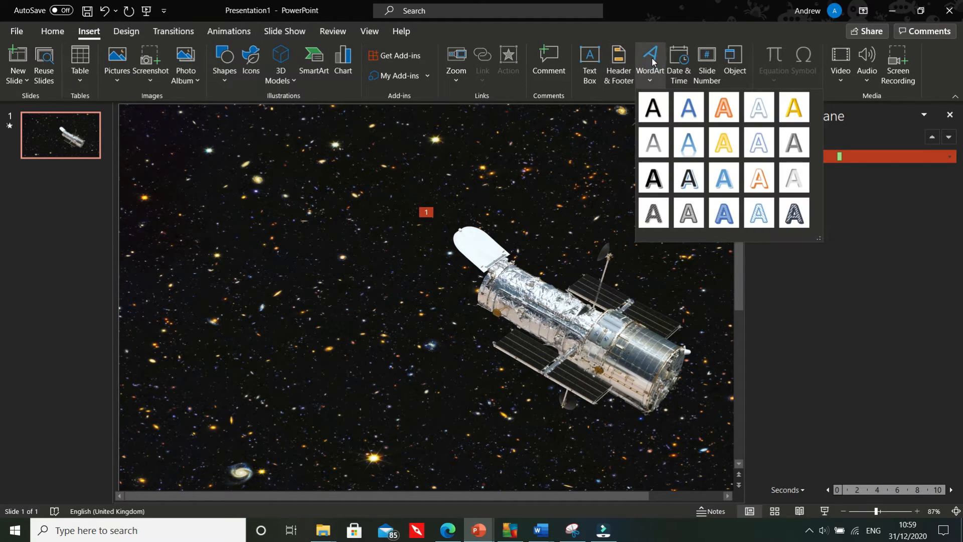
{"action": "left_click", "coordinate": [721, 110]}
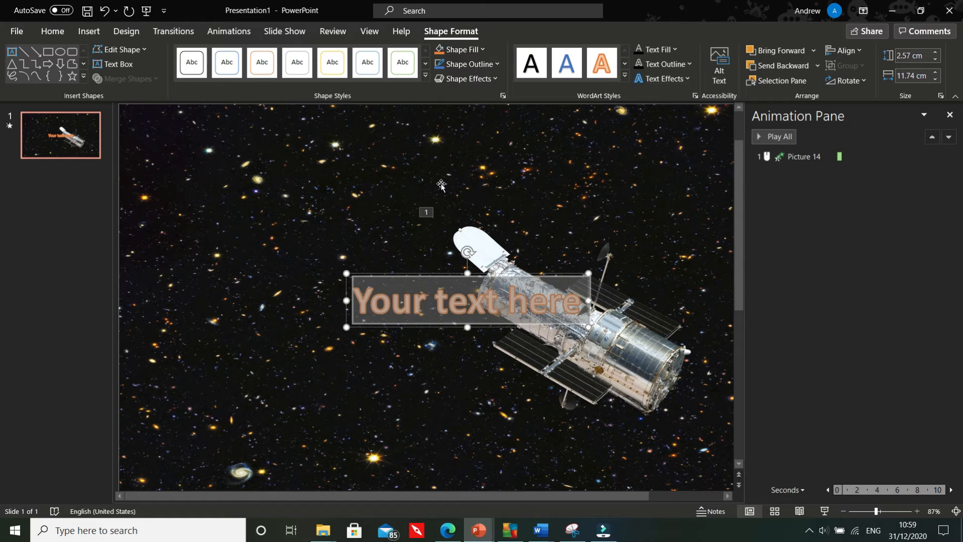
{"action": "type", "text": "U"}
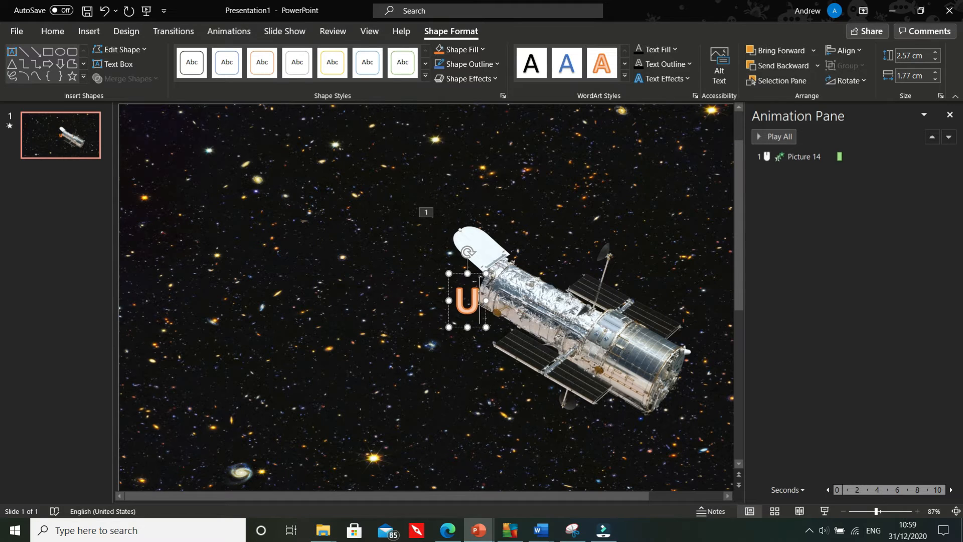
{"action": "type", "text": "nder 1"}
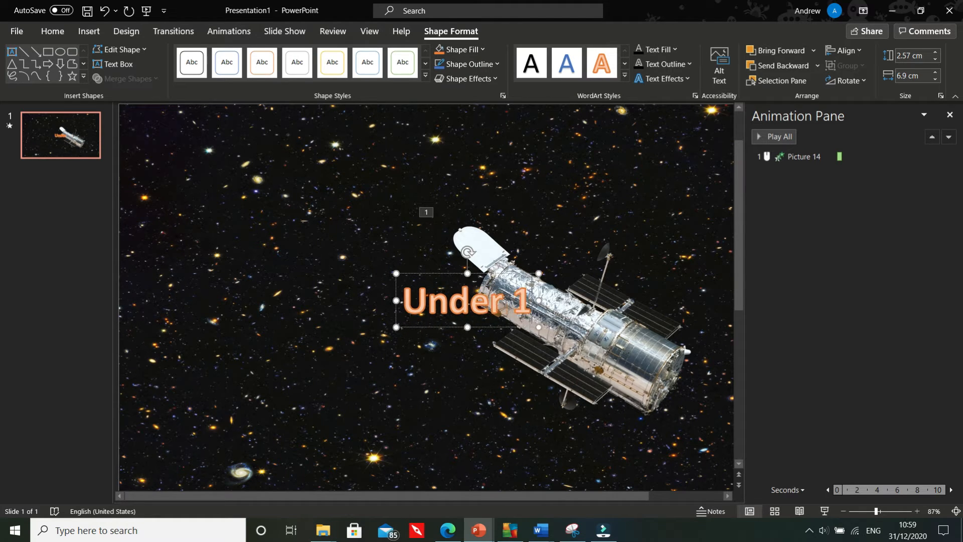
{"action": "type", "text": "%"}
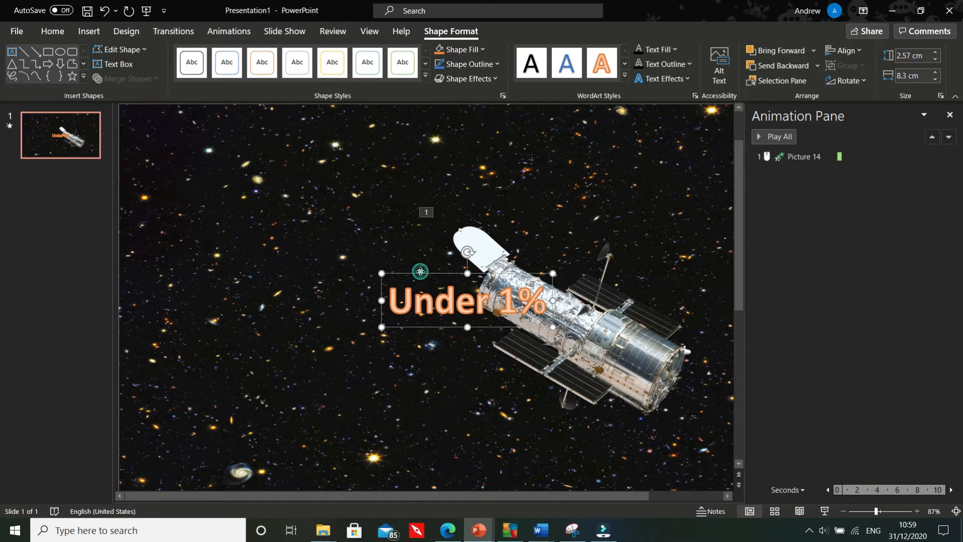
Move the "Under 1%" WordArt into the empty space left of the telescope and enlarge its text to 66 pt.
{"action": "left_click_drag", "start_coordinate": [420, 271], "coordinate": [271, 244]}
{"action": "left_click_drag", "start_coordinate": [402, 275], "coordinate": [234, 269]}
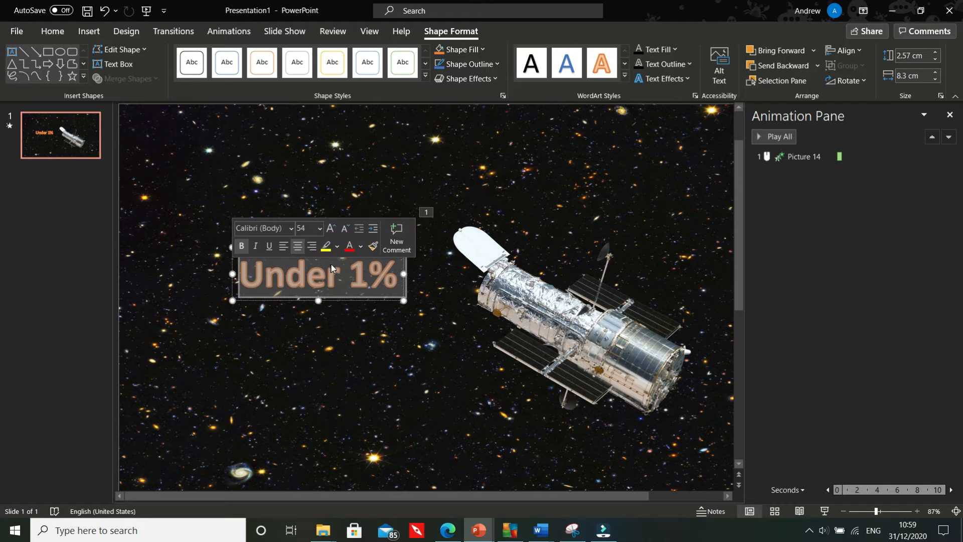
{"action": "left_click", "coordinate": [331, 228]}
{"action": "left_click", "coordinate": [331, 228]}
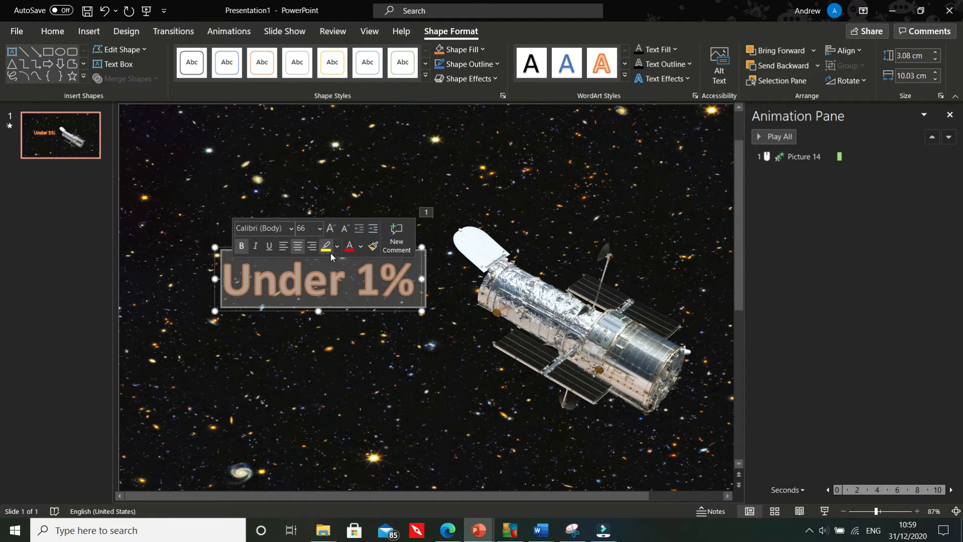
{"action": "left_click", "coordinate": [345, 278]}
{"action": "left_click_drag", "start_coordinate": [341, 248], "coordinate": [332, 237]}
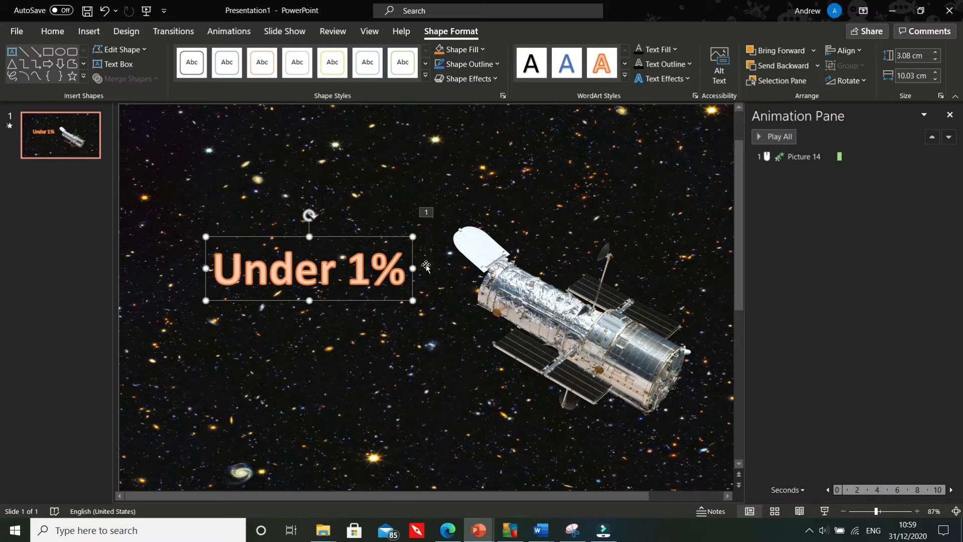
Apply the Appear entrance animation to the "Under 1%" WordArt.
{"action": "left_click", "coordinate": [323, 235]}
{"action": "left_click", "coordinate": [219, 33]}
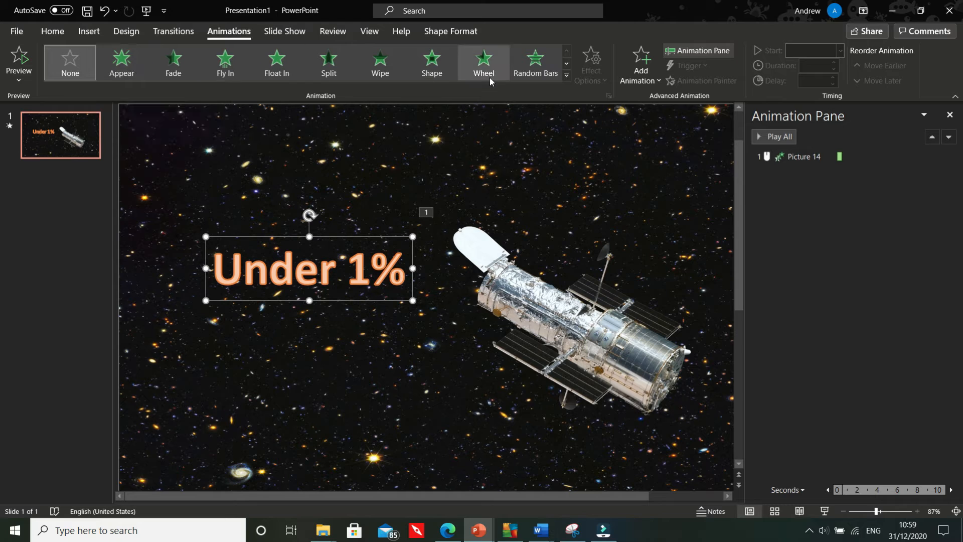
{"action": "left_click", "coordinate": [131, 72]}
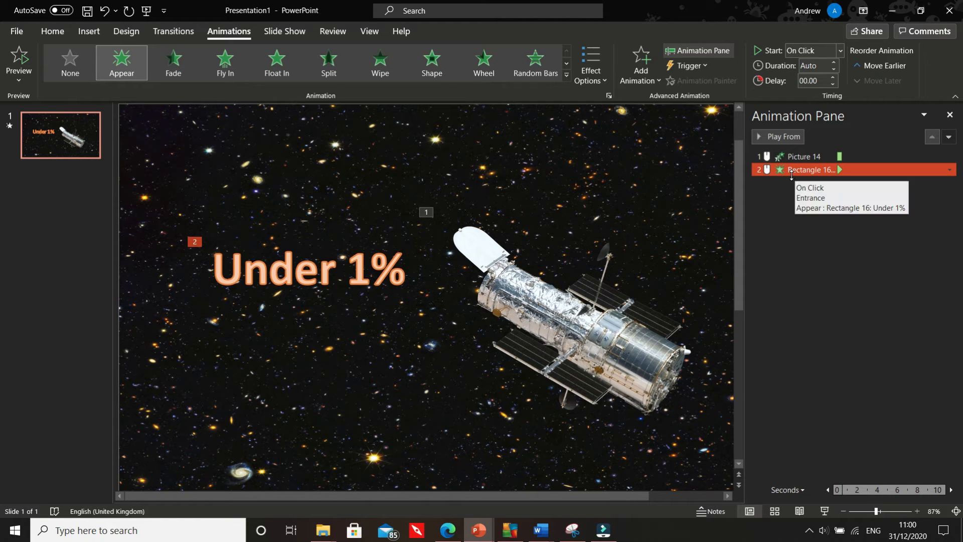
Set the "Under 1%" Appear animation to Start With Previous and play the sequence from the telescope's Fly In.
{"action": "left_click", "coordinate": [768, 157], "text": "shift"}
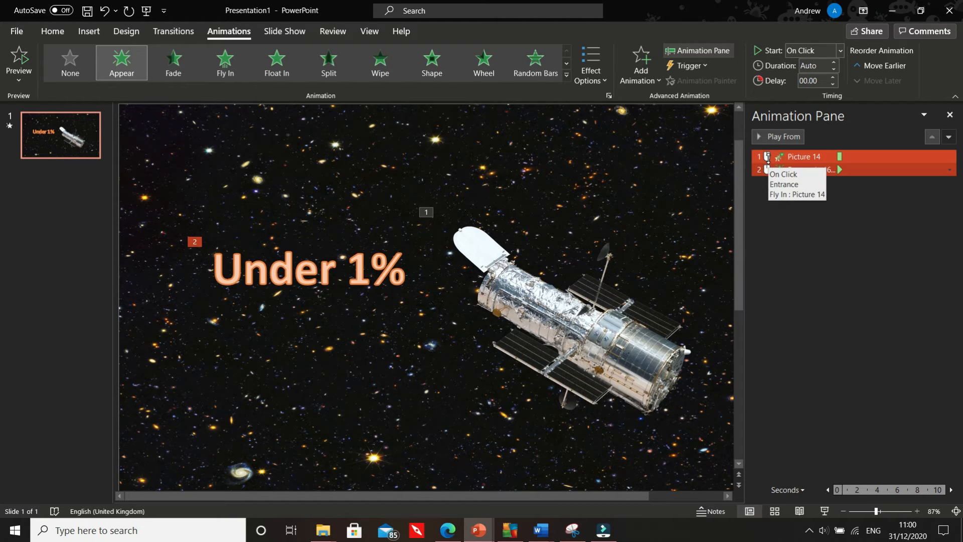
{"action": "left_click", "coordinate": [770, 170]}
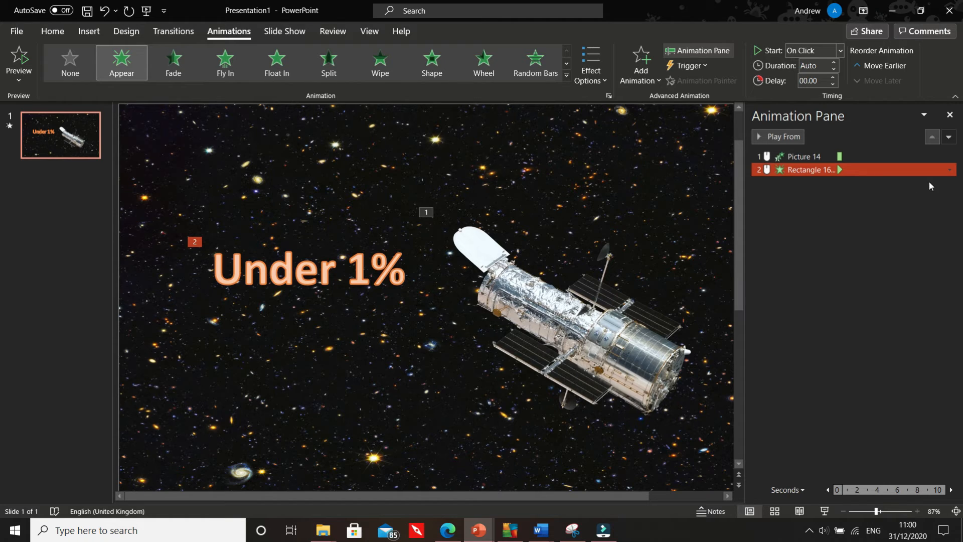
{"action": "left_click", "coordinate": [950, 171]}
{"action": "left_click", "coordinate": [950, 170]}
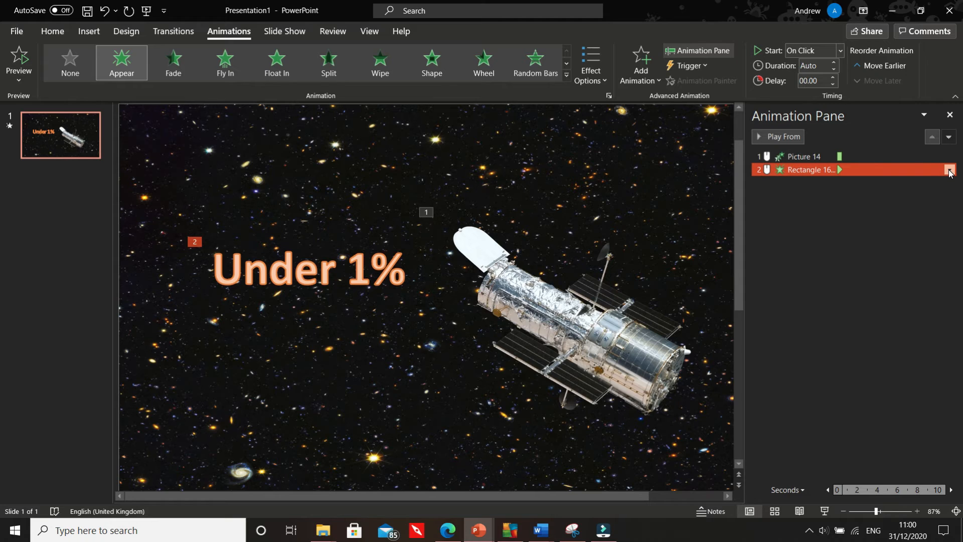
{"action": "left_click", "coordinate": [949, 171]}
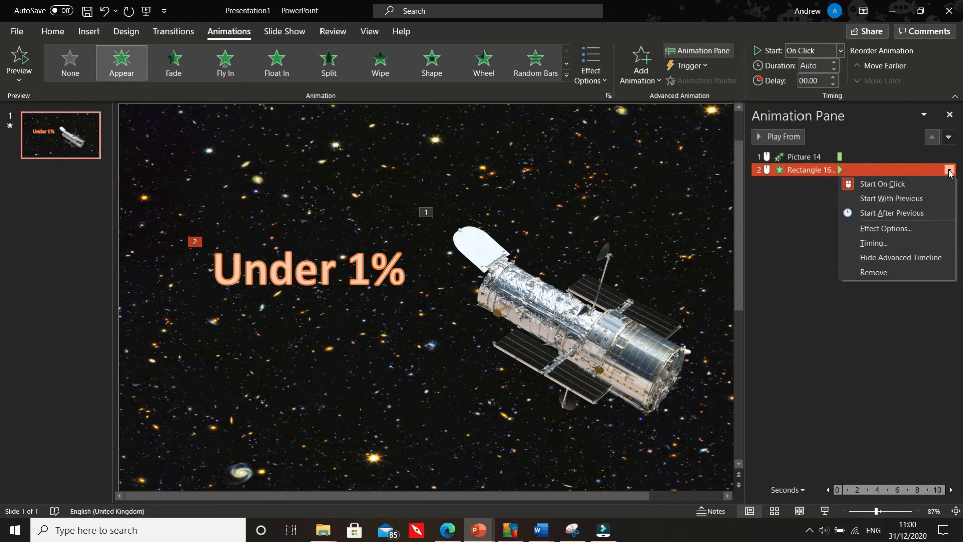
{"action": "left_click", "coordinate": [930, 198]}
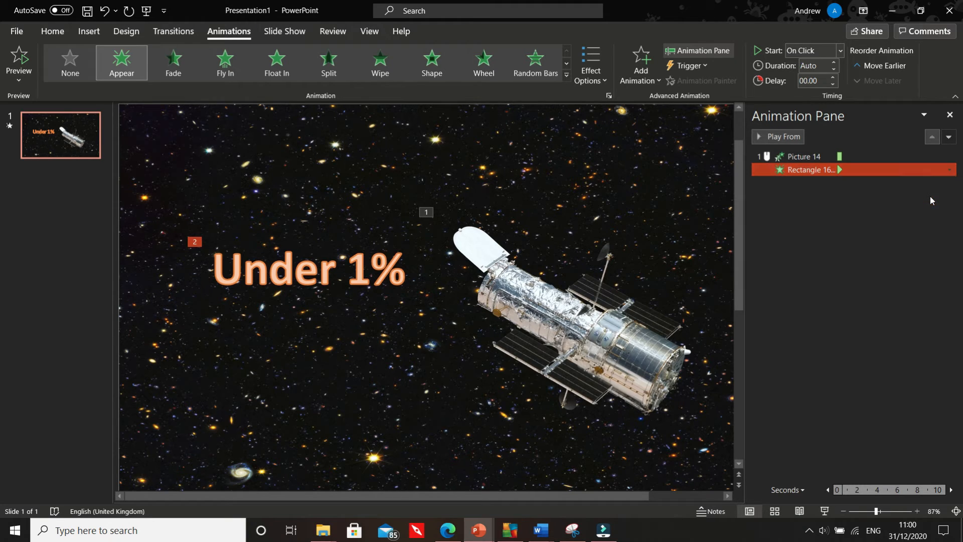
{"action": "left_click", "coordinate": [824, 156]}
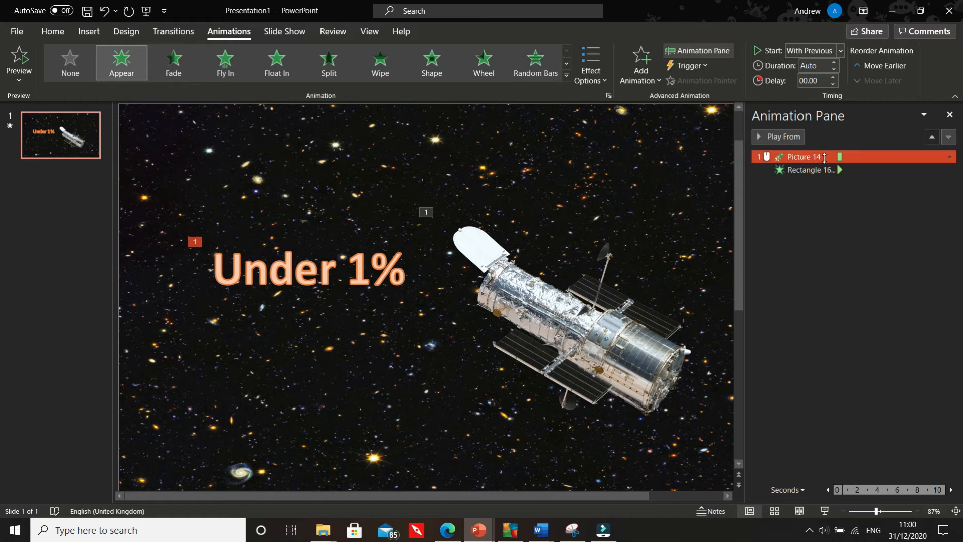
{"action": "left_click", "coordinate": [774, 138]}
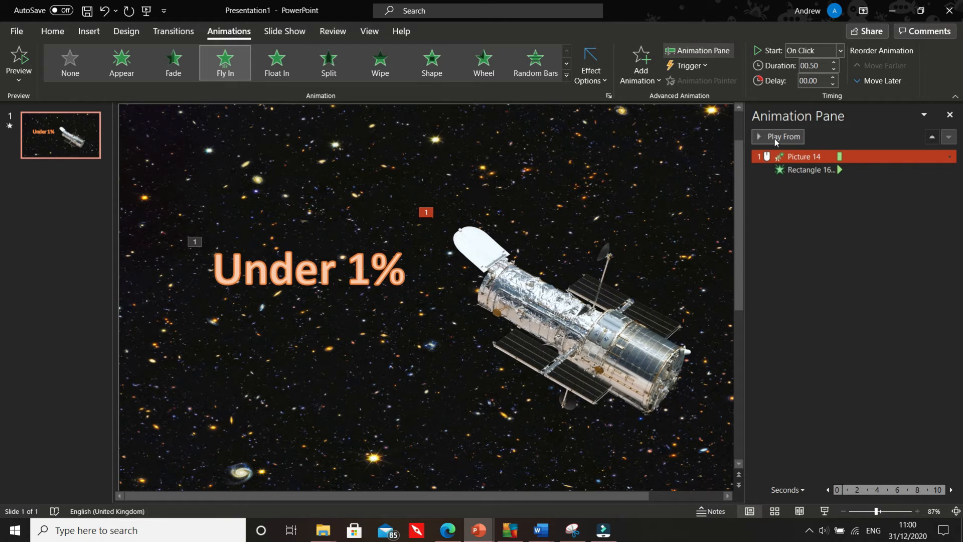
Add a Fly Out exit animation to the telescope picture with its direction set to To Top-Left.
{"action": "left_click", "coordinate": [346, 266]}
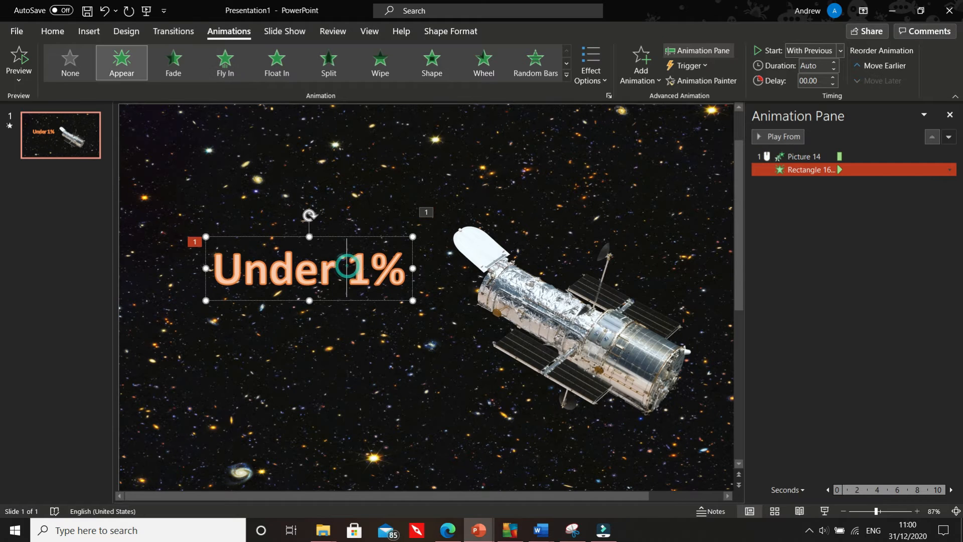
{"action": "left_click", "coordinate": [366, 235]}
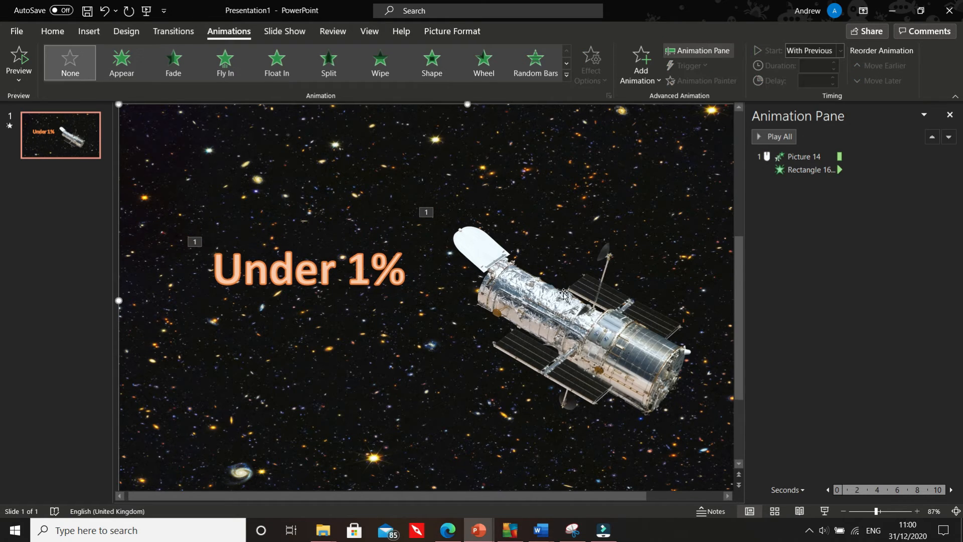
{"action": "left_click", "coordinate": [473, 275]}
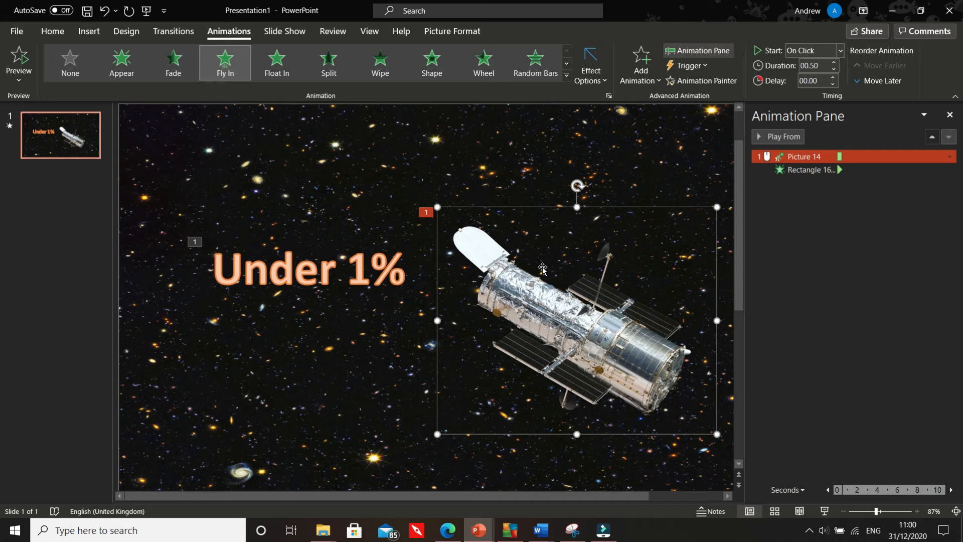
{"action": "left_click", "coordinate": [511, 208]}
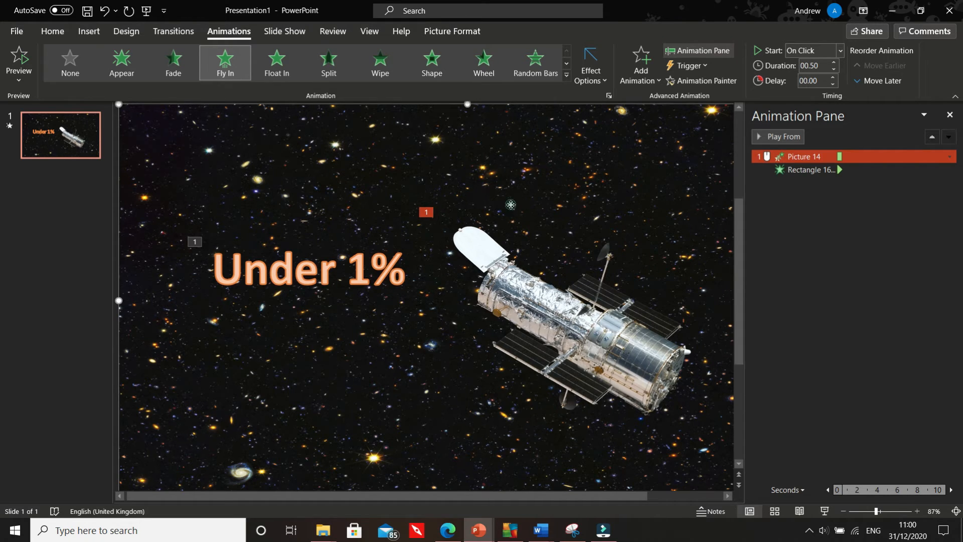
{"action": "left_click", "coordinate": [514, 250]}
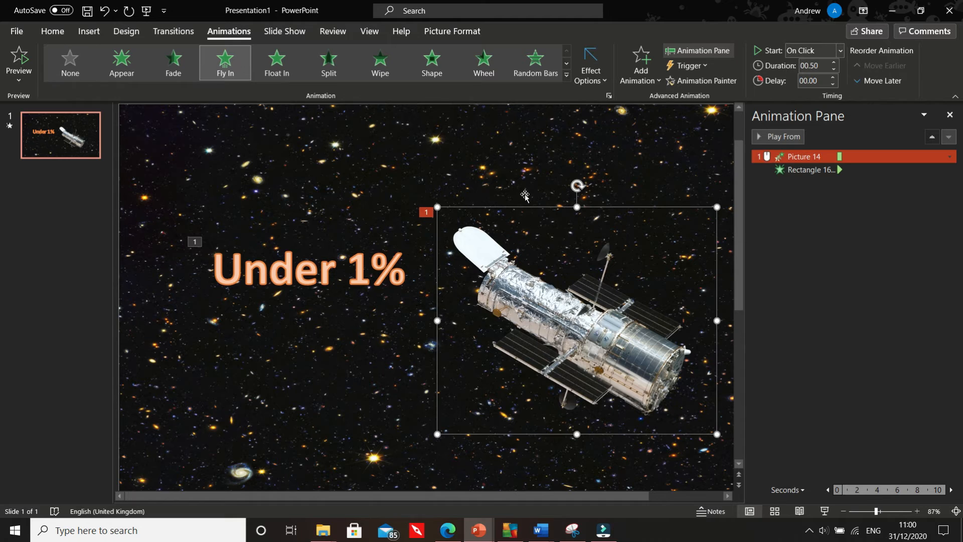
{"action": "left_click", "coordinate": [640, 82]}
{"action": "scroll", "coordinate": [749, 198], "scroll_direction": "down", "scroll_amount": 3}
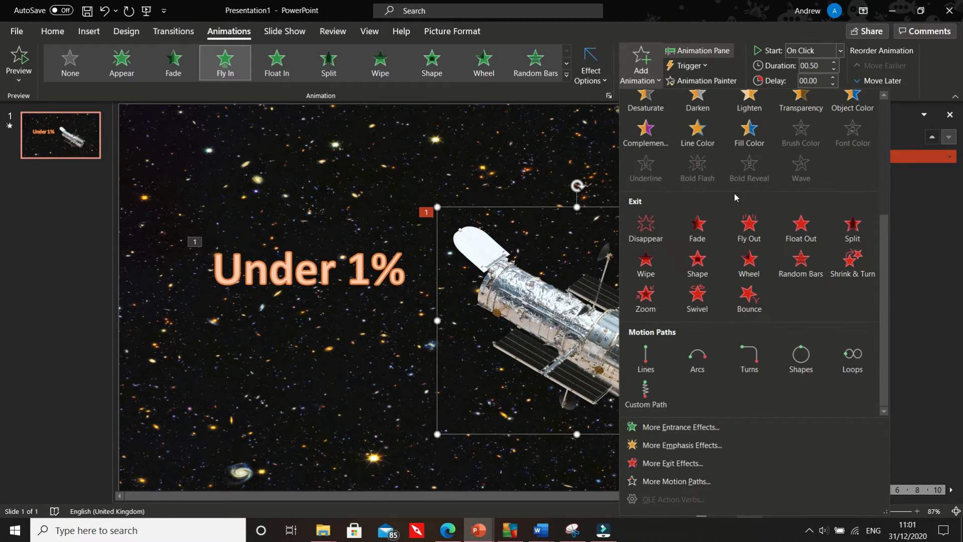
{"action": "left_click", "coordinate": [749, 228]}
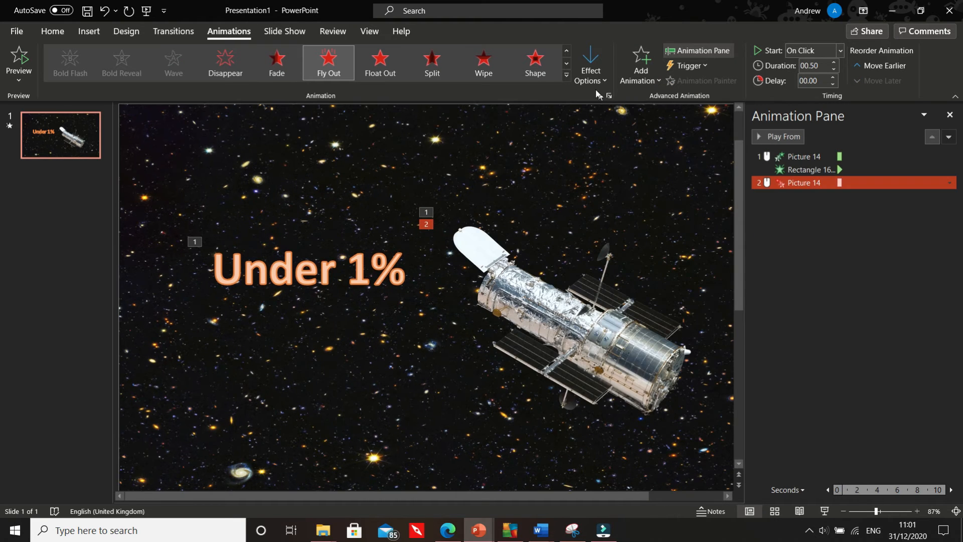
{"action": "left_click", "coordinate": [584, 75]}
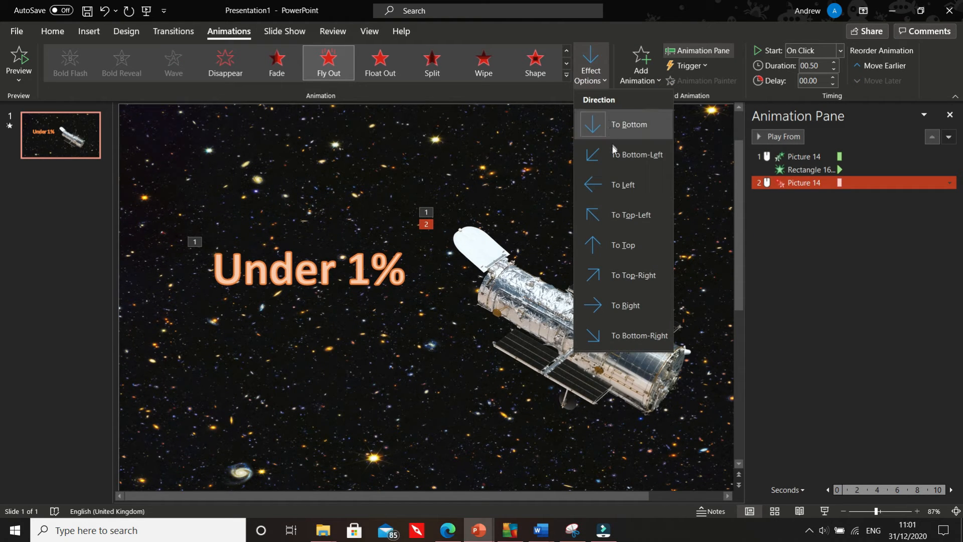
{"action": "left_click", "coordinate": [620, 217]}
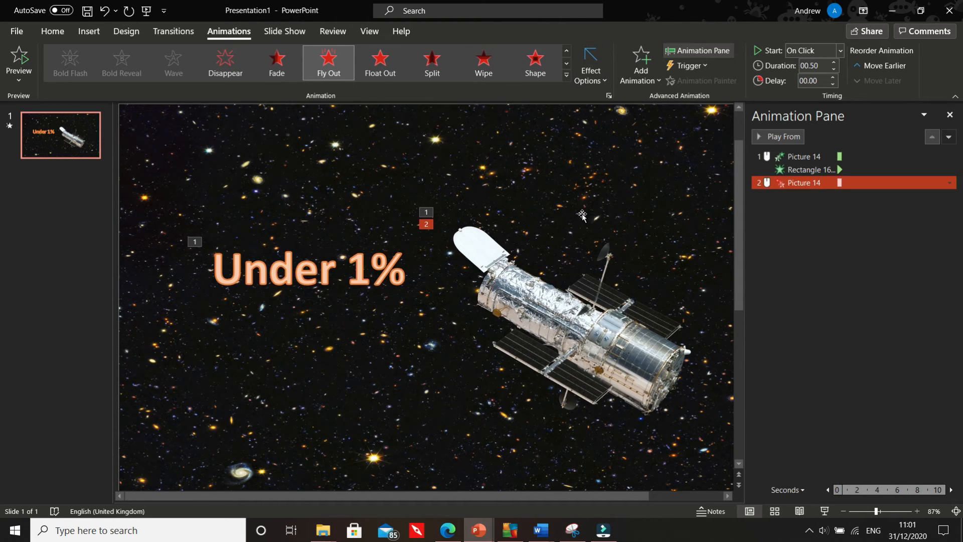
Add a Fade exit animation to the "Under 1%" WordArt and play the sequence from the telescope's Fly In.
{"action": "left_click", "coordinate": [327, 273]}
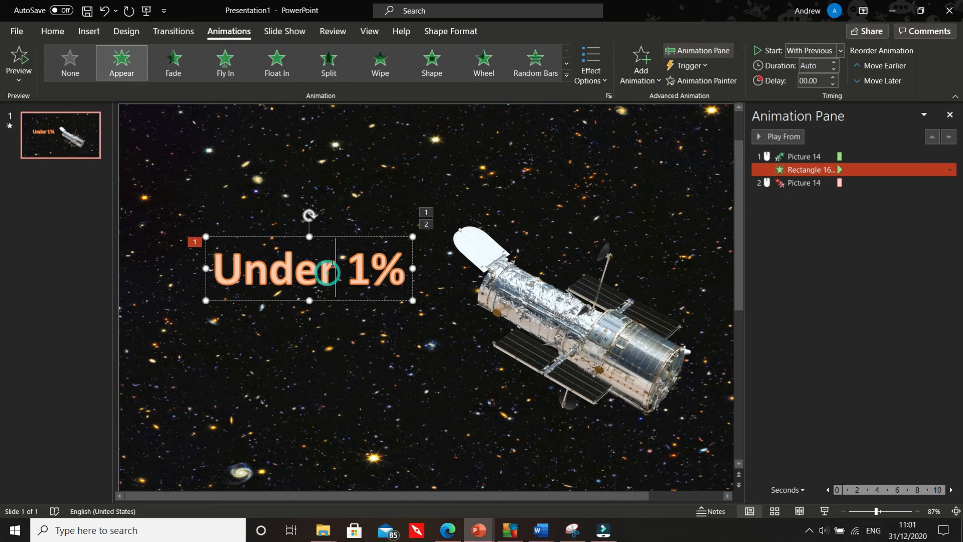
{"action": "left_click", "coordinate": [341, 236]}
{"action": "left_click", "coordinate": [341, 239]}
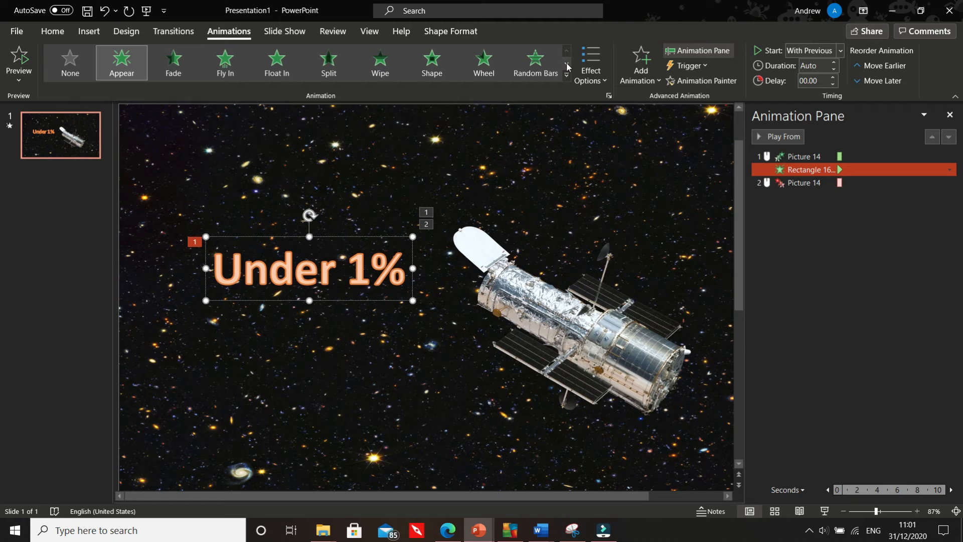
{"action": "left_click", "coordinate": [643, 64]}
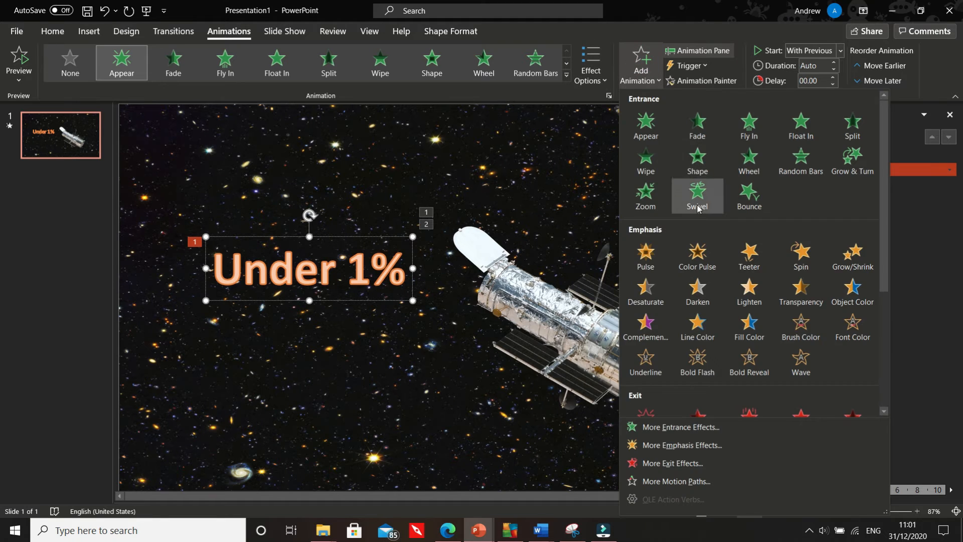
{"action": "scroll", "coordinate": [695, 209], "scroll_direction": "down", "scroll_amount": 5}
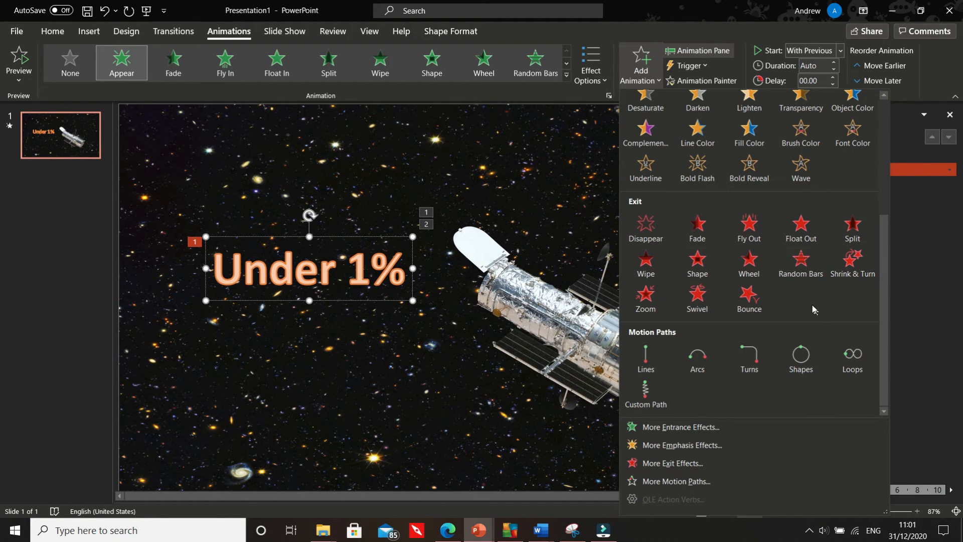
{"action": "left_click", "coordinate": [697, 224]}
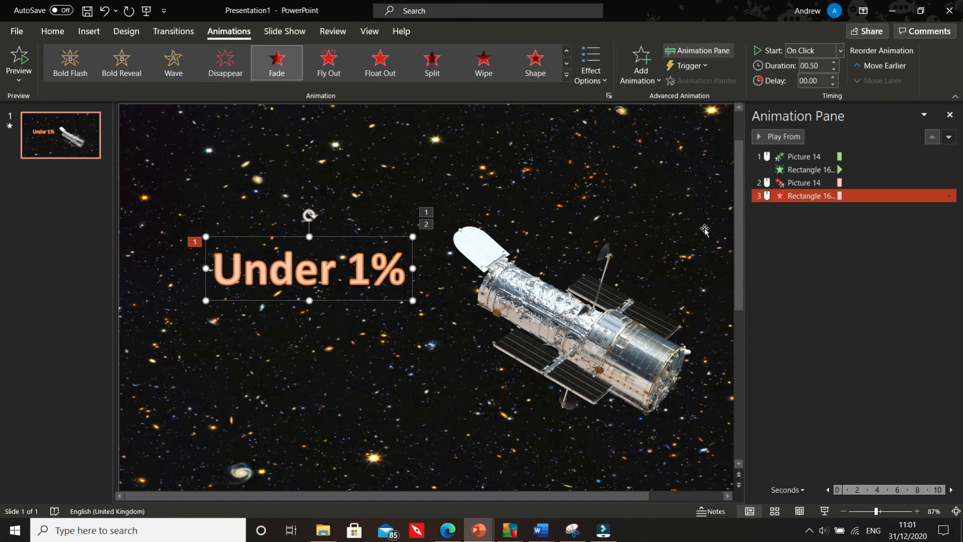
{"action": "left_click", "coordinate": [815, 157]}
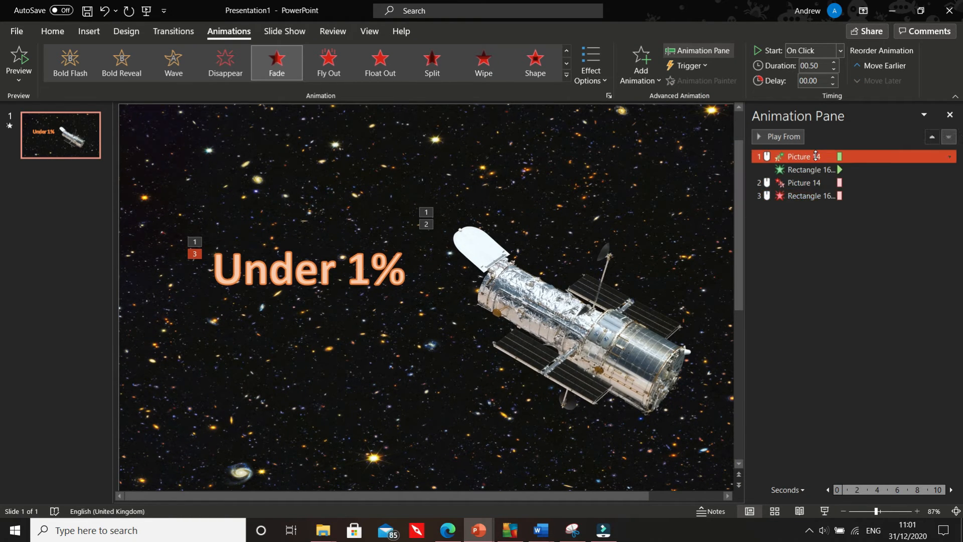
{"action": "left_click", "coordinate": [790, 137]}
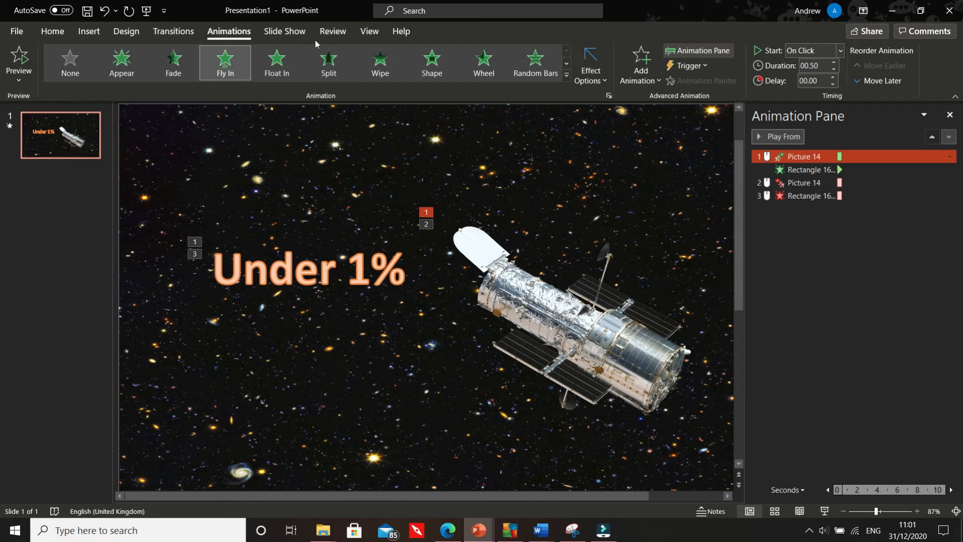
Run the slide show from the beginning through all the telescope and "Under 1%" animations, and exit it.
{"action": "left_click", "coordinate": [147, 11]}
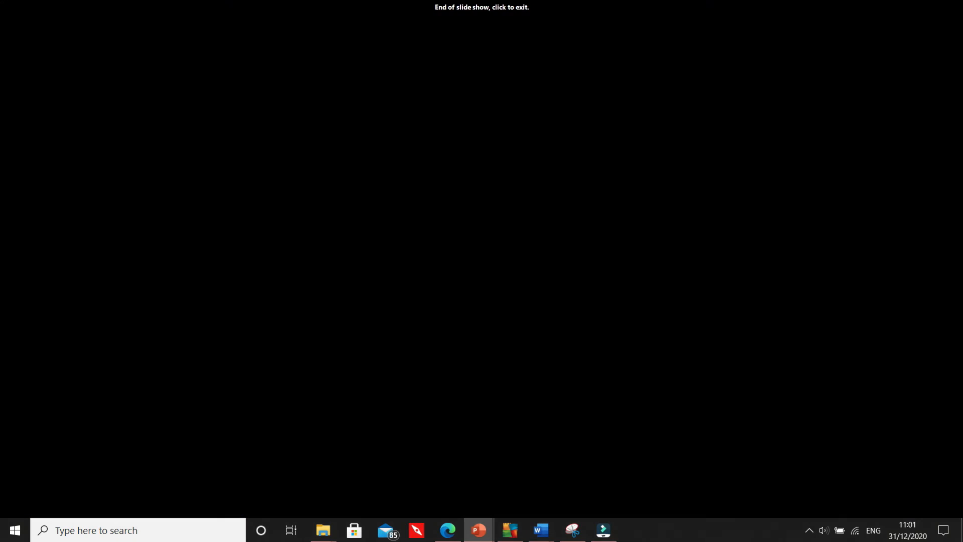
{"action": "left_click", "coordinate": [149, 12]}
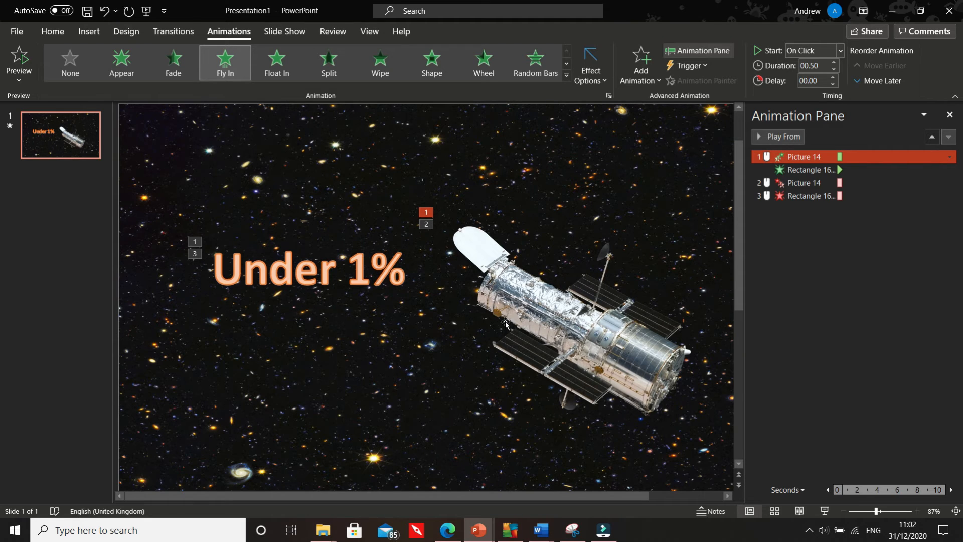
{"action": "left_click", "coordinate": [828, 218]}
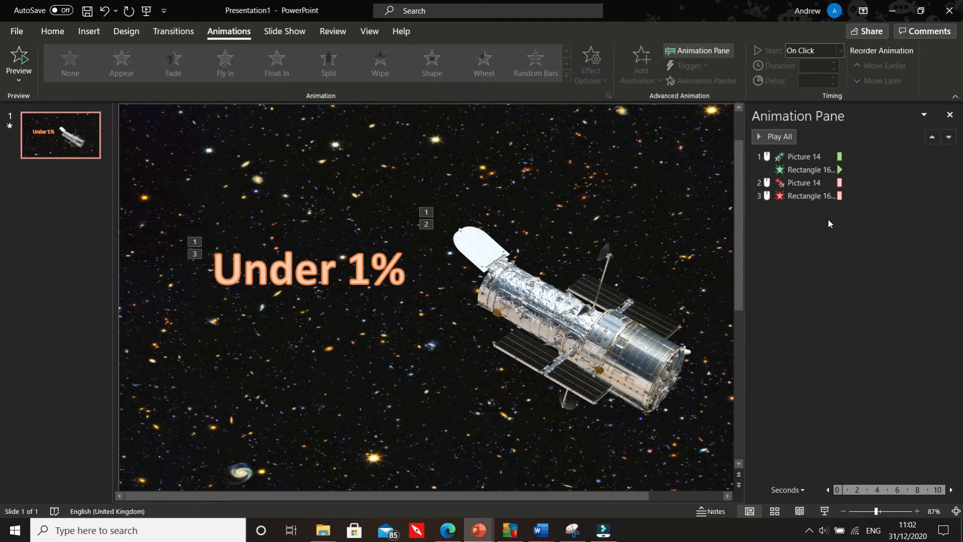
Search the online pictures for "milky way" and insert the first result, the blue spiral galaxy, on the slide.
{"action": "left_click", "coordinate": [93, 33]}
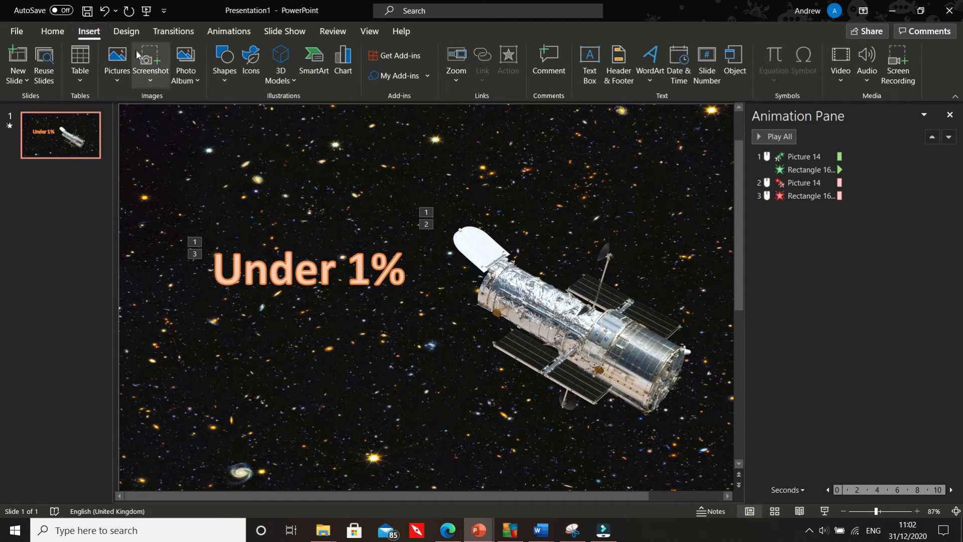
{"action": "left_click", "coordinate": [120, 67]}
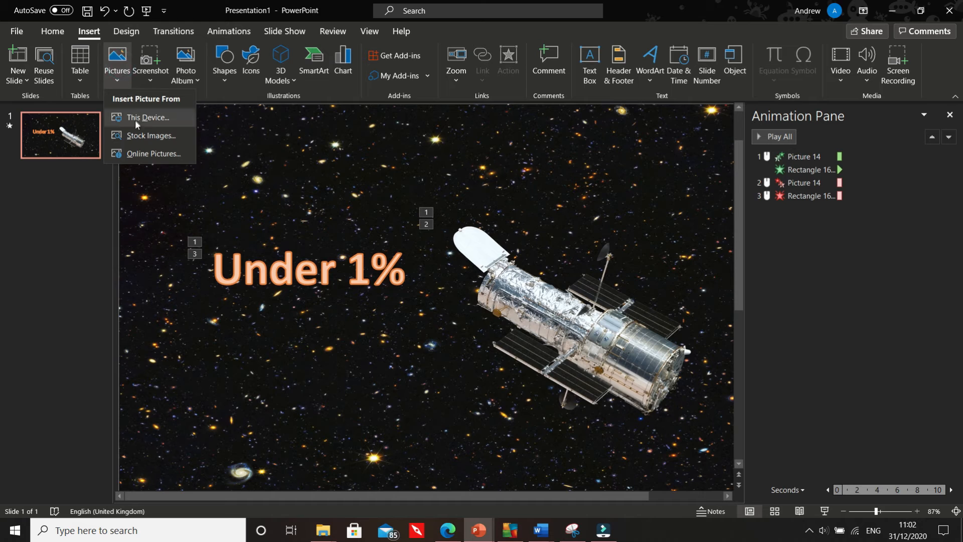
{"action": "left_click", "coordinate": [145, 154]}
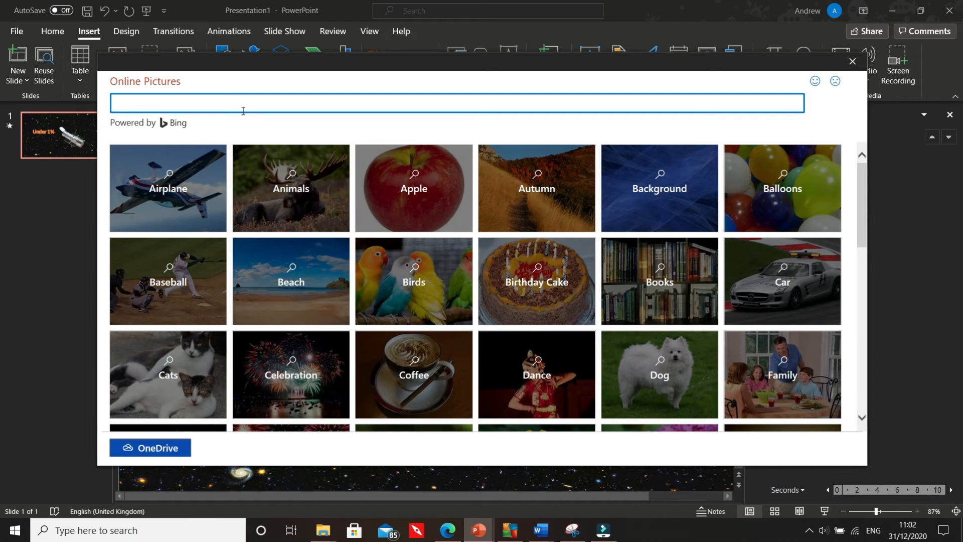
{"action": "type", "text": "milky way"}
{"action": "key", "text": "Return"}
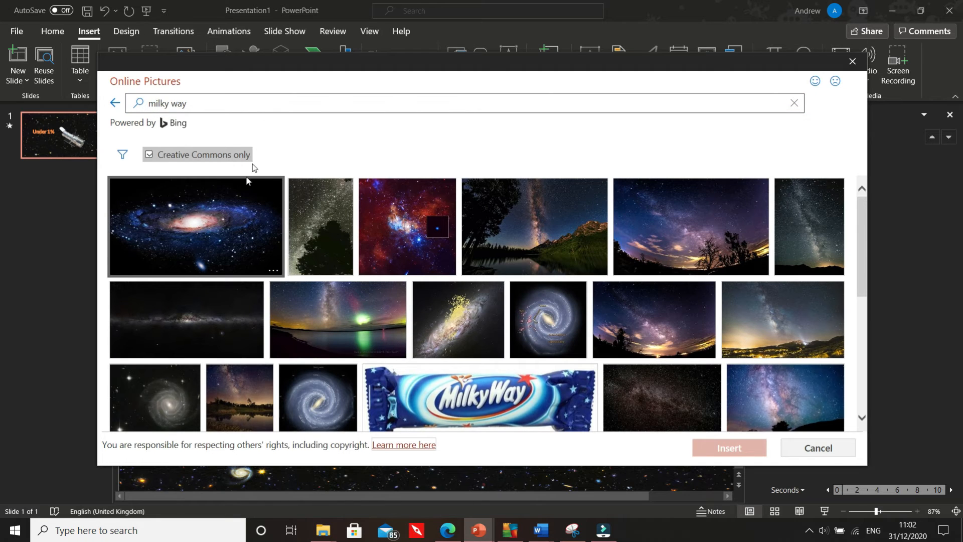
{"action": "left_click", "coordinate": [224, 224]}
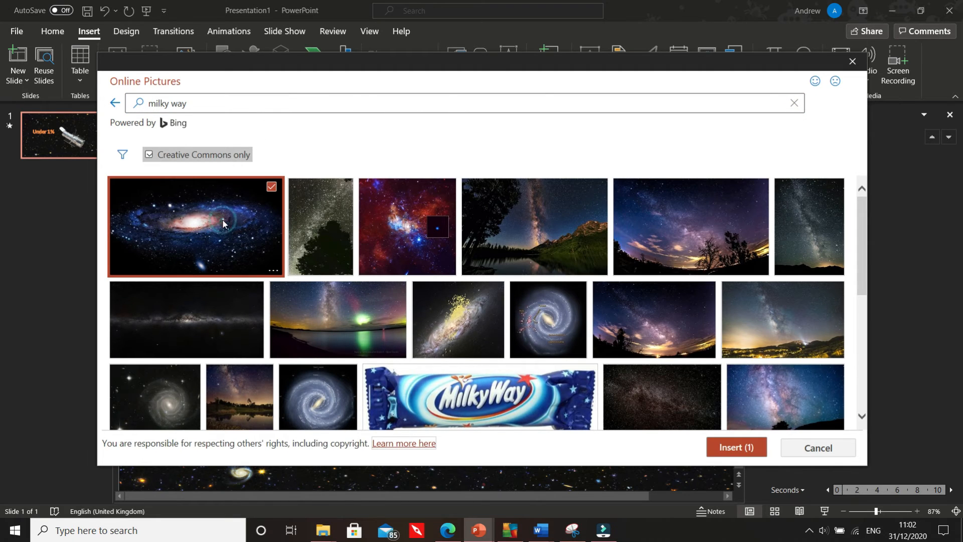
{"action": "left_click", "coordinate": [737, 447]}
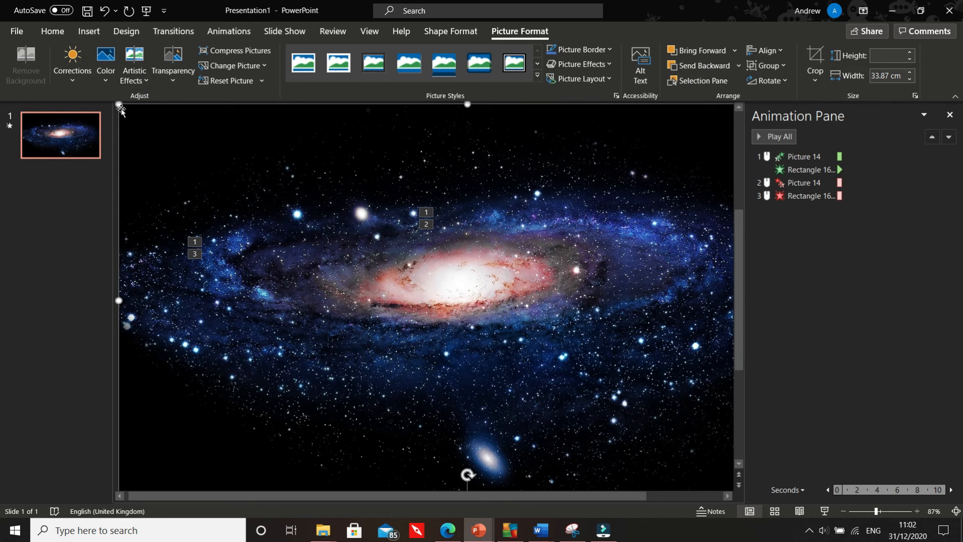
Delete the photo attribution text box beneath the galaxy picture.
{"action": "left_click", "coordinate": [70, 351]}
{"action": "left_click", "coordinate": [147, 478]}
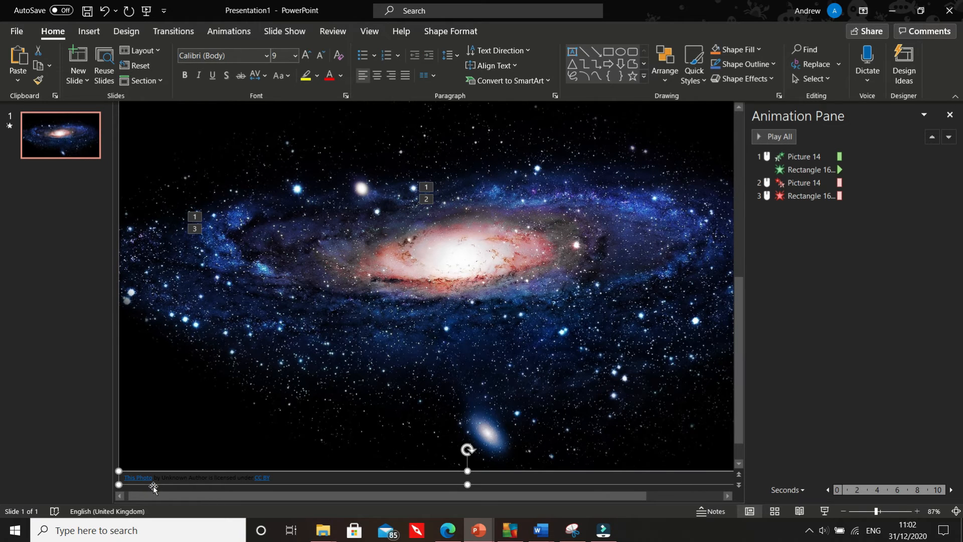
{"action": "scroll", "coordinate": [152, 487], "scroll_direction": "up", "scroll_amount": 1}
Shrink the galaxy picture to about half the slide's width and place it near the slide's middle, over the title and telescope.
{"action": "left_click", "coordinate": [185, 386]}
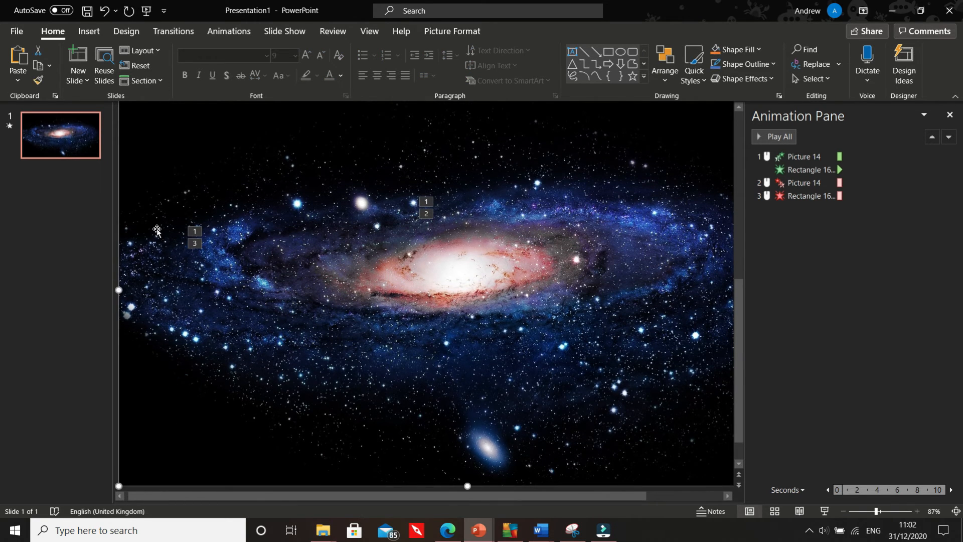
{"action": "scroll", "coordinate": [161, 251], "scroll_direction": "up", "scroll_amount": 1}
{"action": "left_click_drag", "start_coordinate": [119, 134], "coordinate": [473, 305]}
{"action": "left_click_drag", "start_coordinate": [577, 389], "coordinate": [360, 305]}
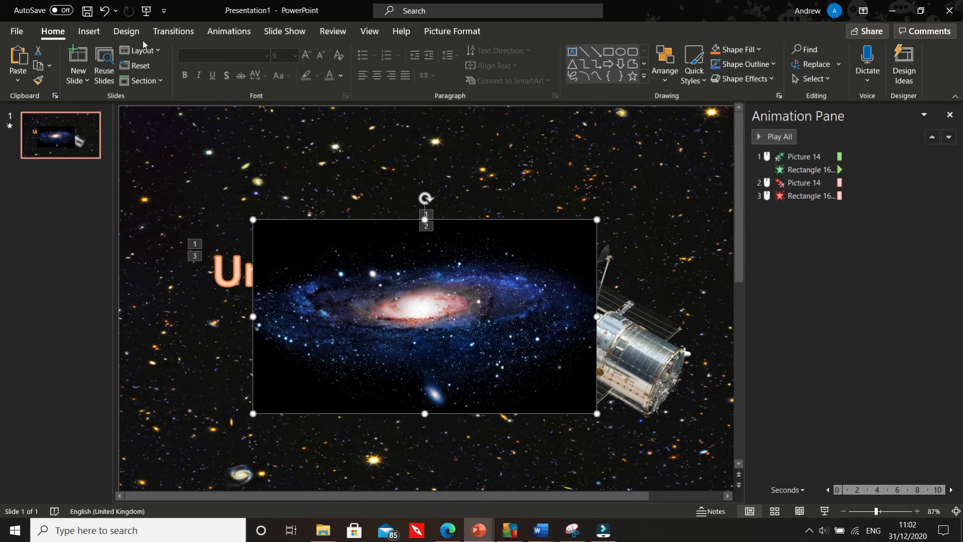
Apply the Fly In entrance animation to the galaxy picture and run the slide show from the beginning to its end.
{"action": "left_click", "coordinate": [221, 34]}
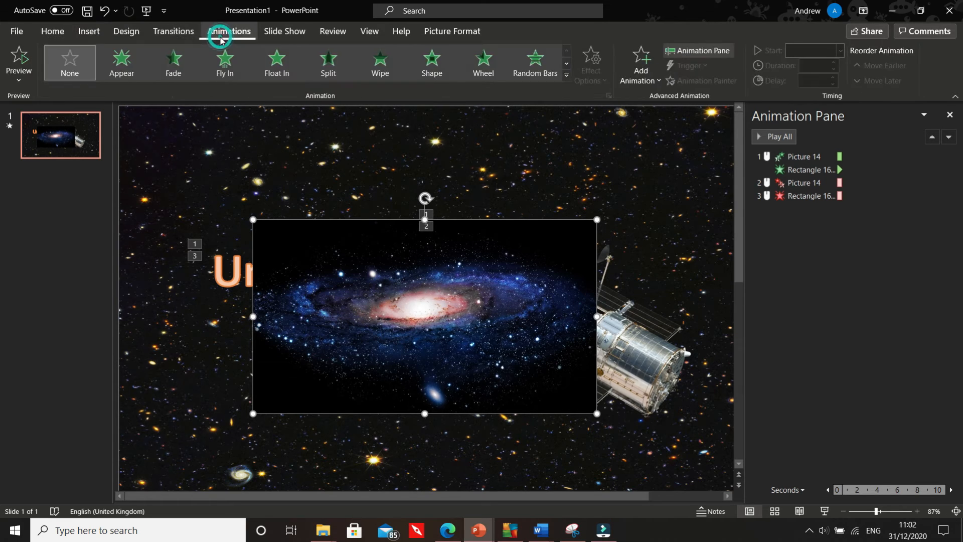
{"action": "left_click", "coordinate": [225, 63]}
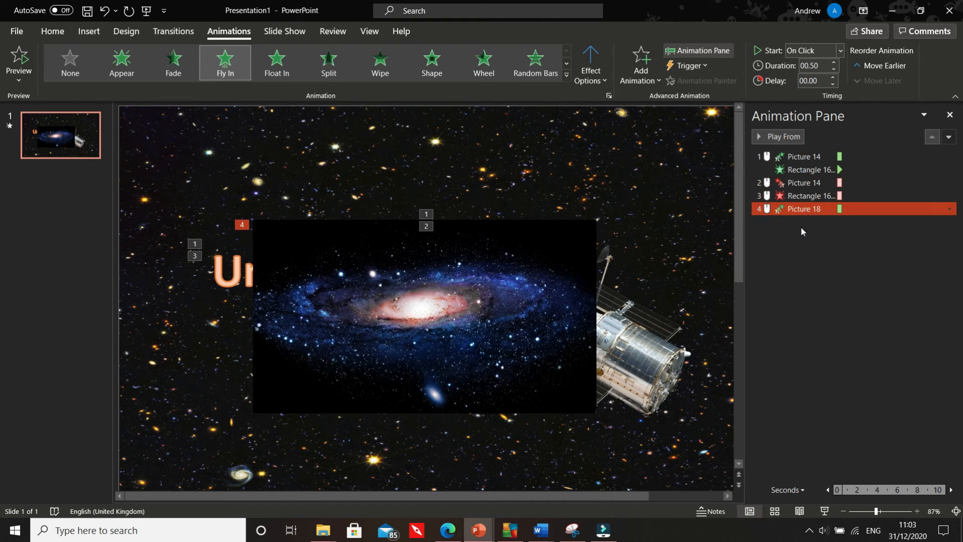
{"action": "left_click", "coordinate": [146, 13]}
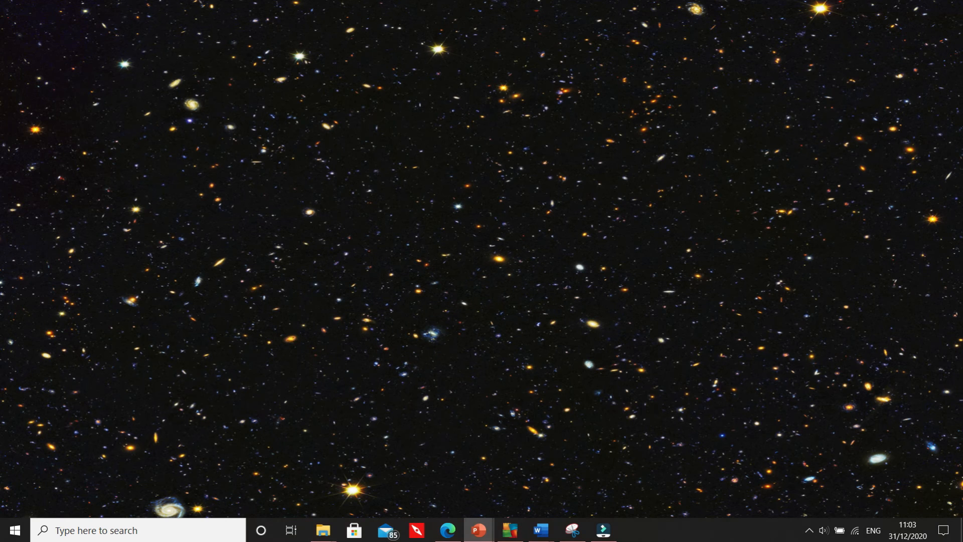
{"action": "key", "text": "Right"}
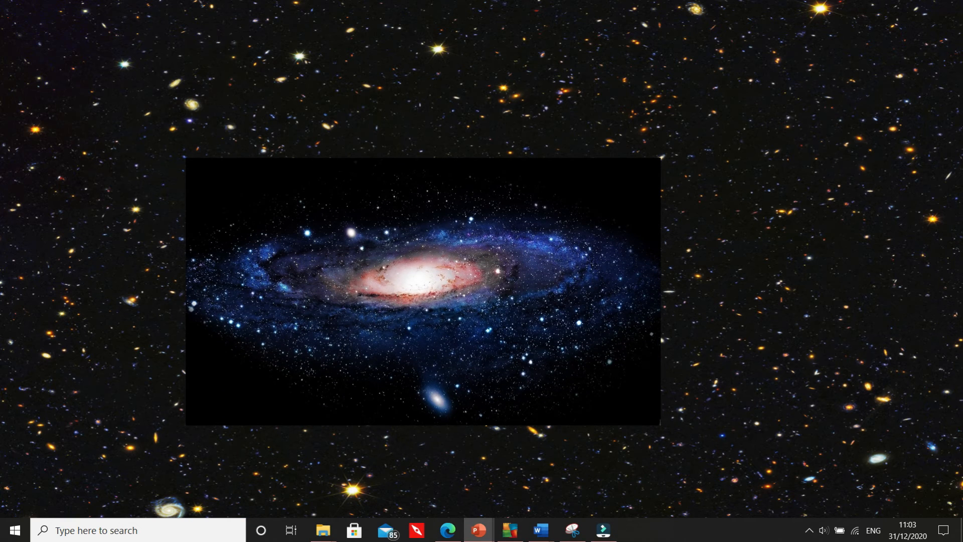
{"action": "left_click", "coordinate": [147, 17]}
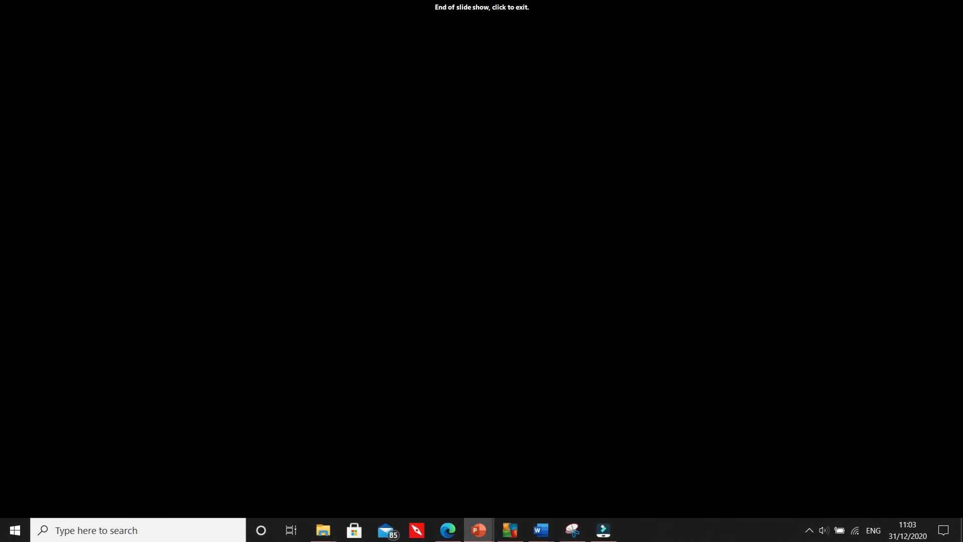
{"action": "left_click", "coordinate": [147, 17]}
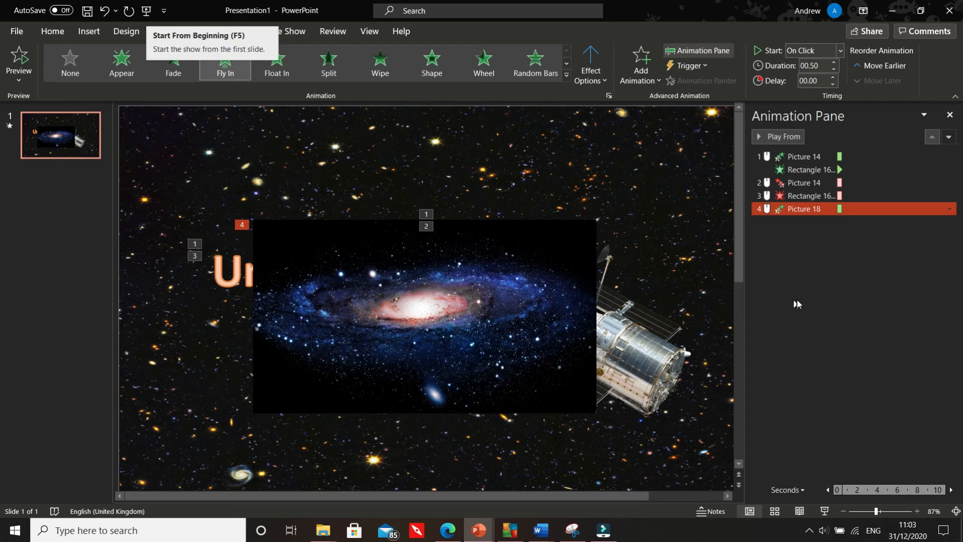
Add a new slide after the starfield slide.
{"action": "left_click", "coordinate": [806, 271]}
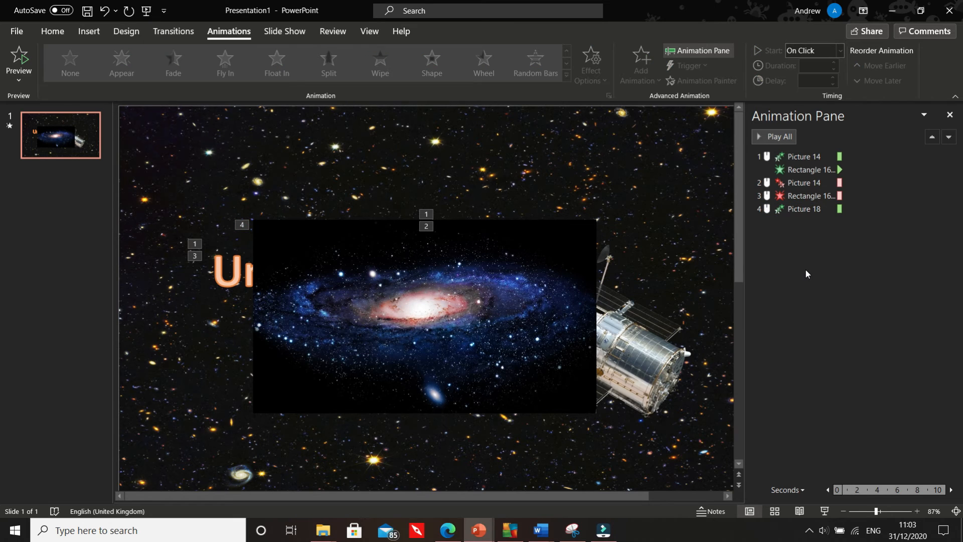
{"action": "right_click", "coordinate": [48, 179]}
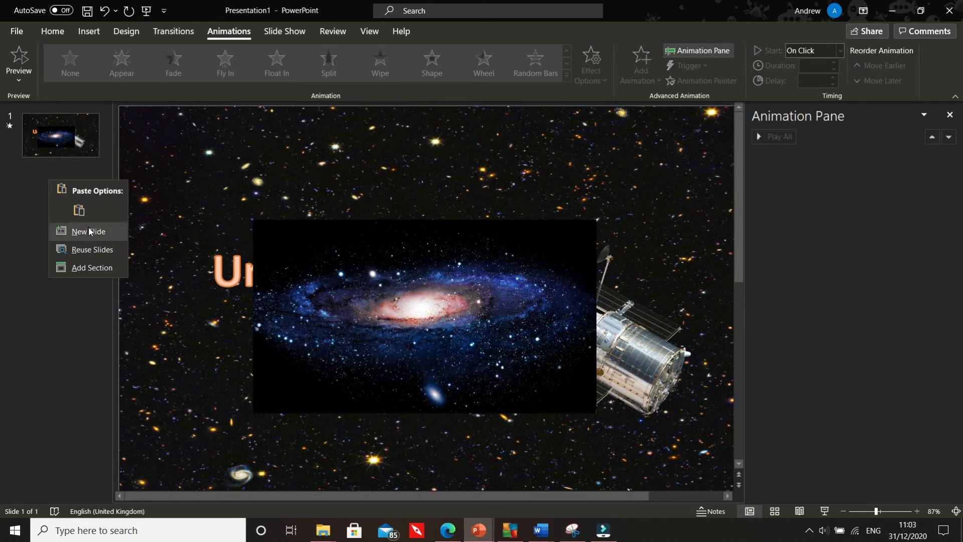
{"action": "left_click", "coordinate": [89, 232]}
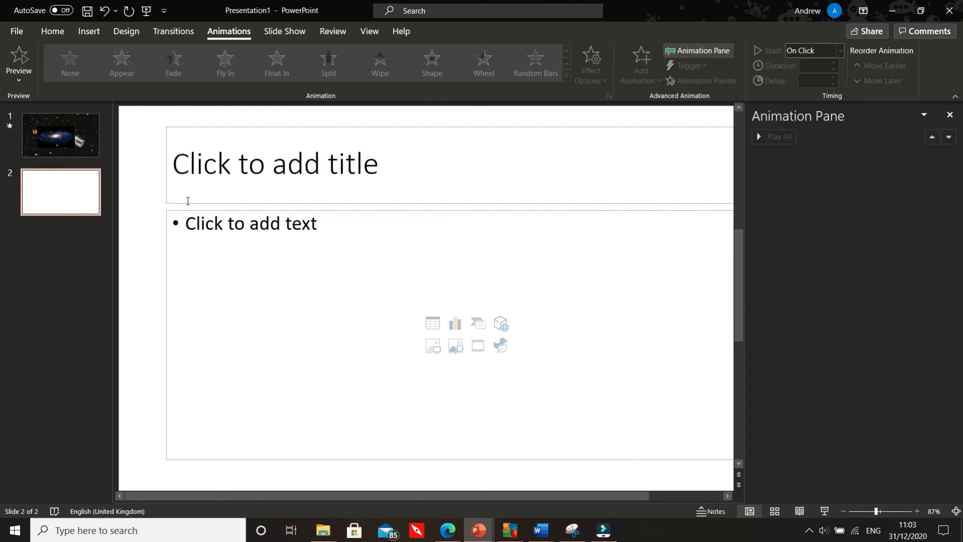